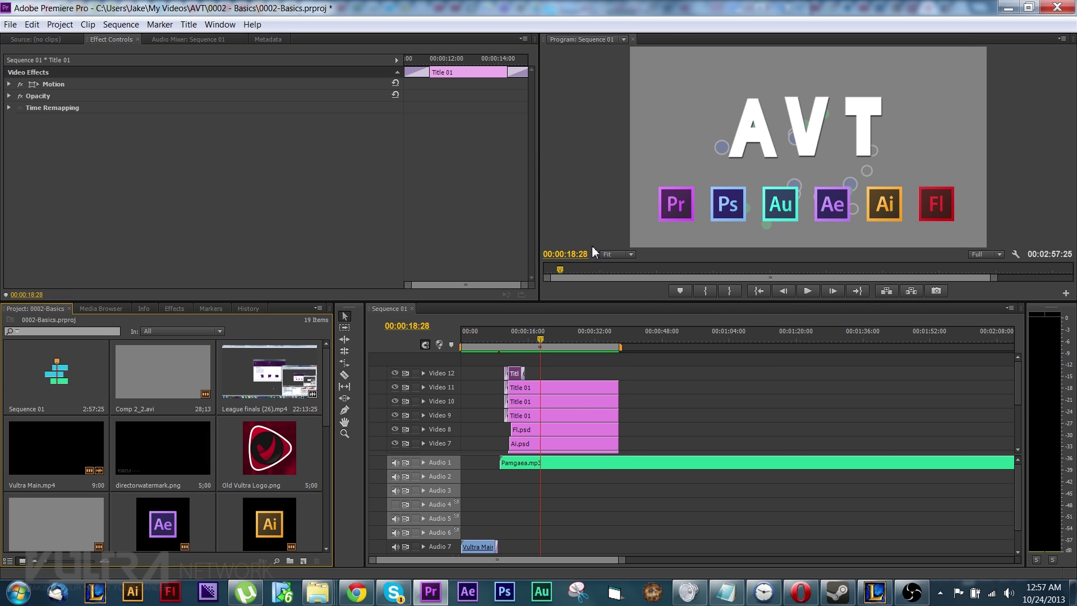
Save 0002-Basics.prproj and open the New Project dialog from File > New > Project
left_click(10, 24)
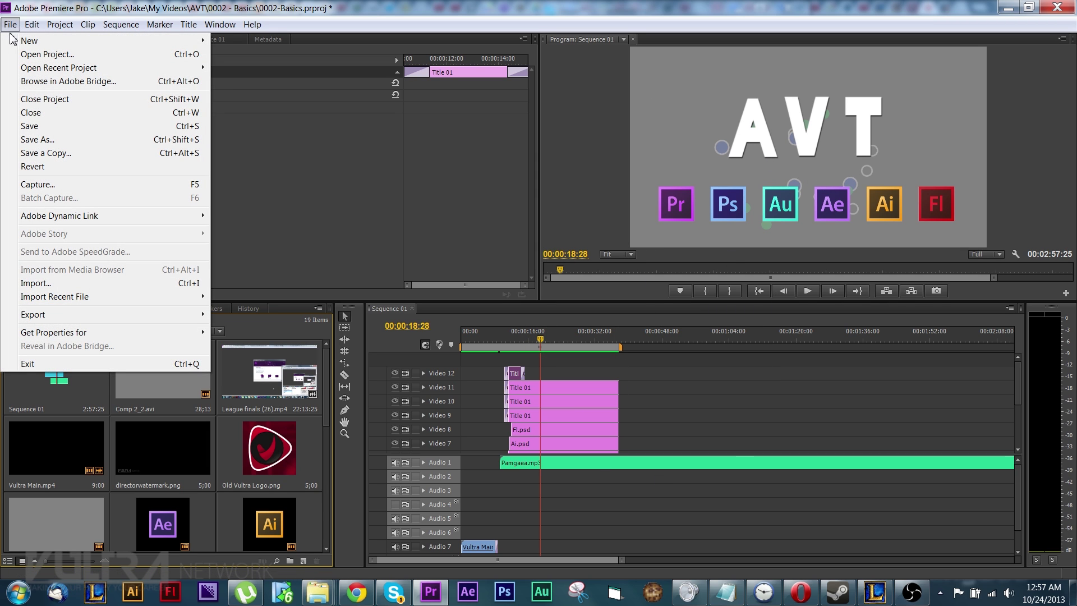
mouse_move(31, 42)
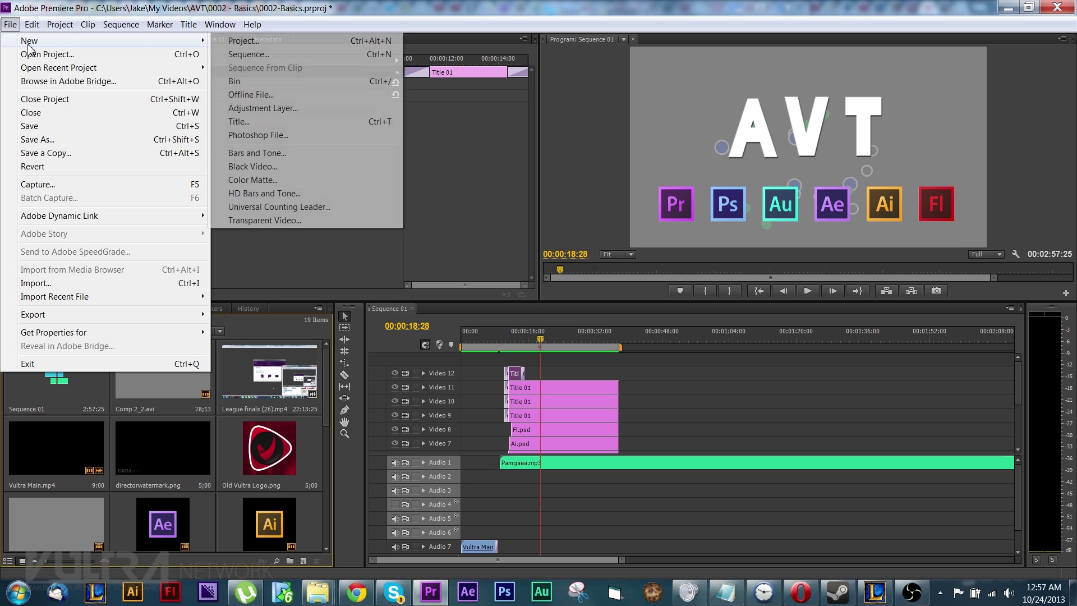
left_click(267, 39)
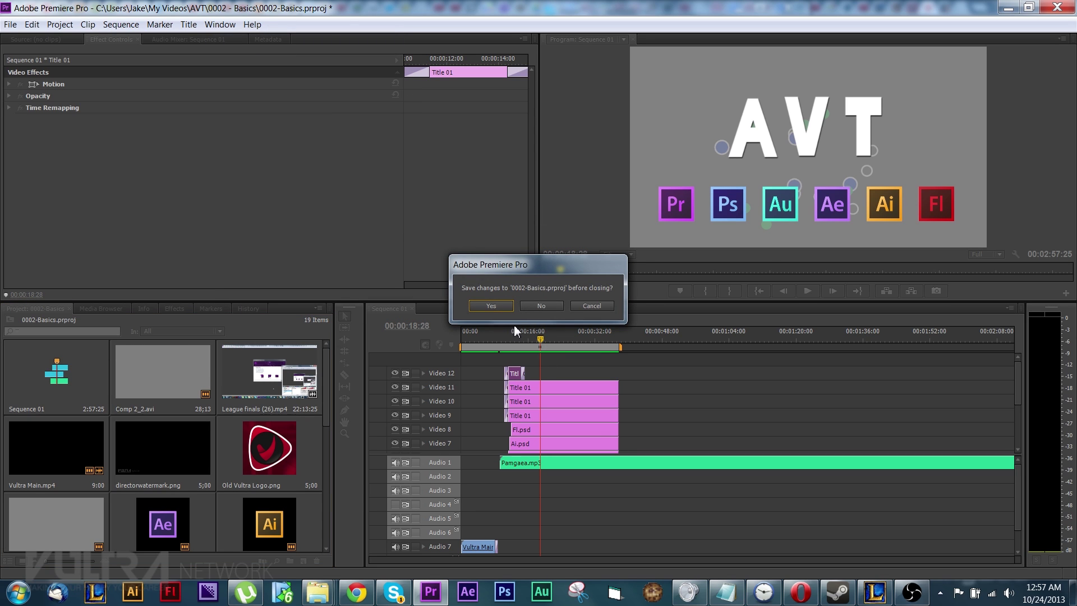
left_click(493, 307)
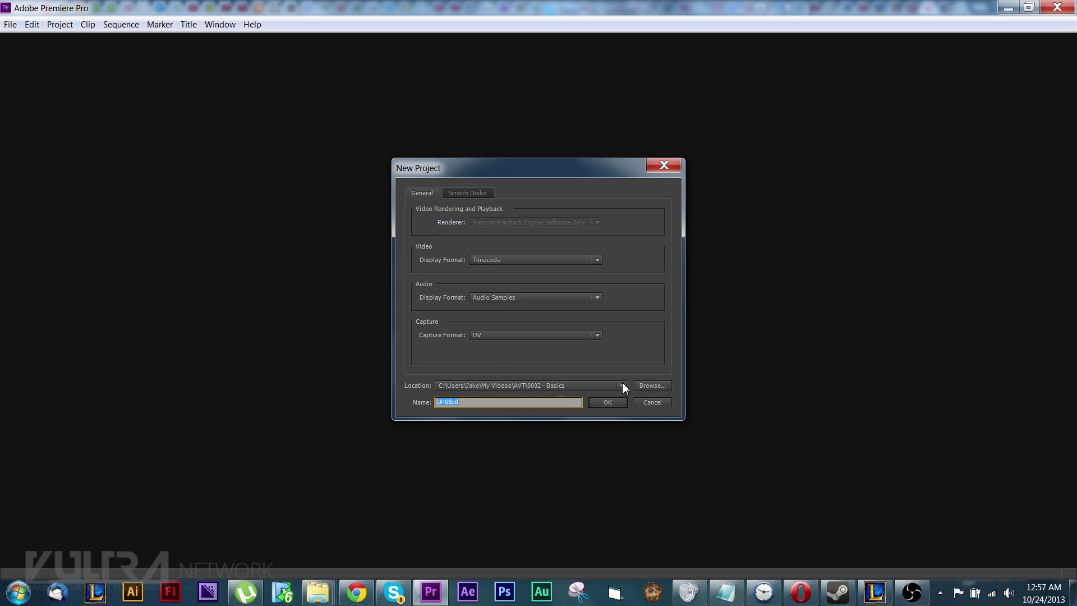
Create a Turtle folder inside AVT and select it as the project location
left_click(651, 386)
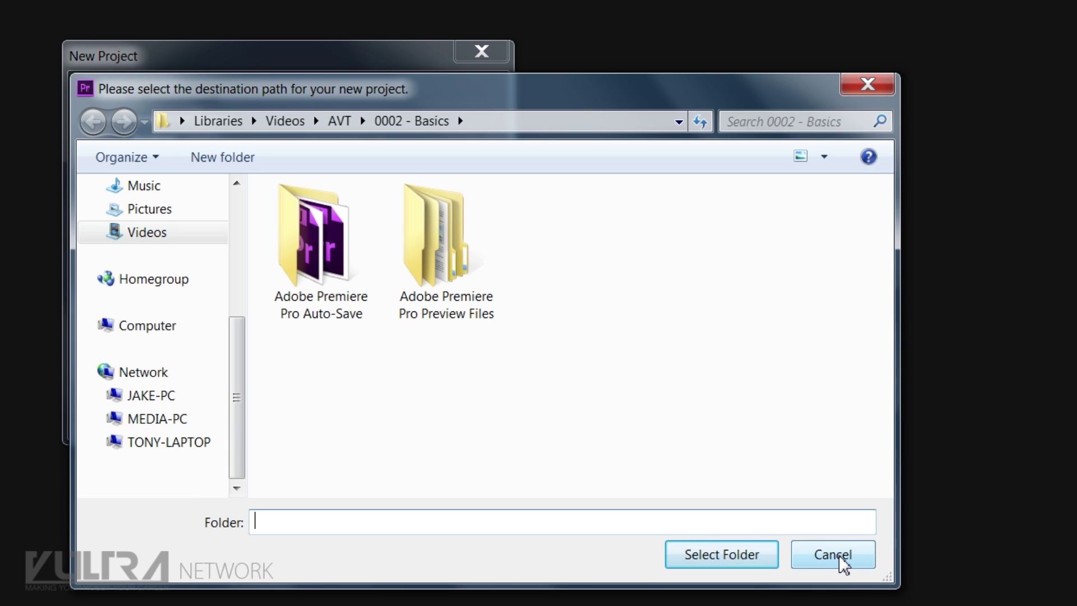
left_click(336, 120)
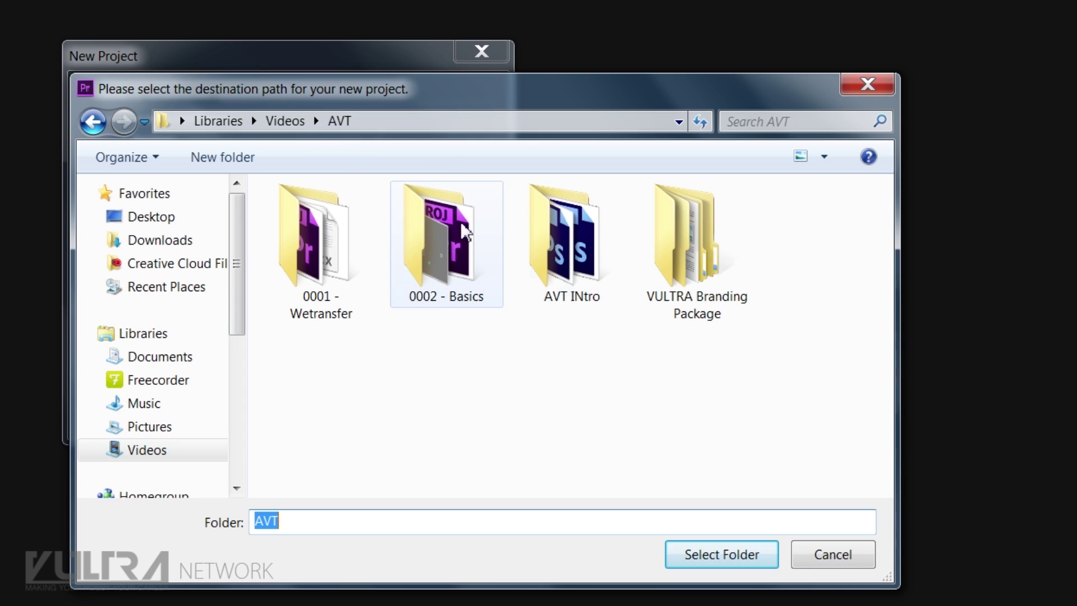
left_click(233, 160)
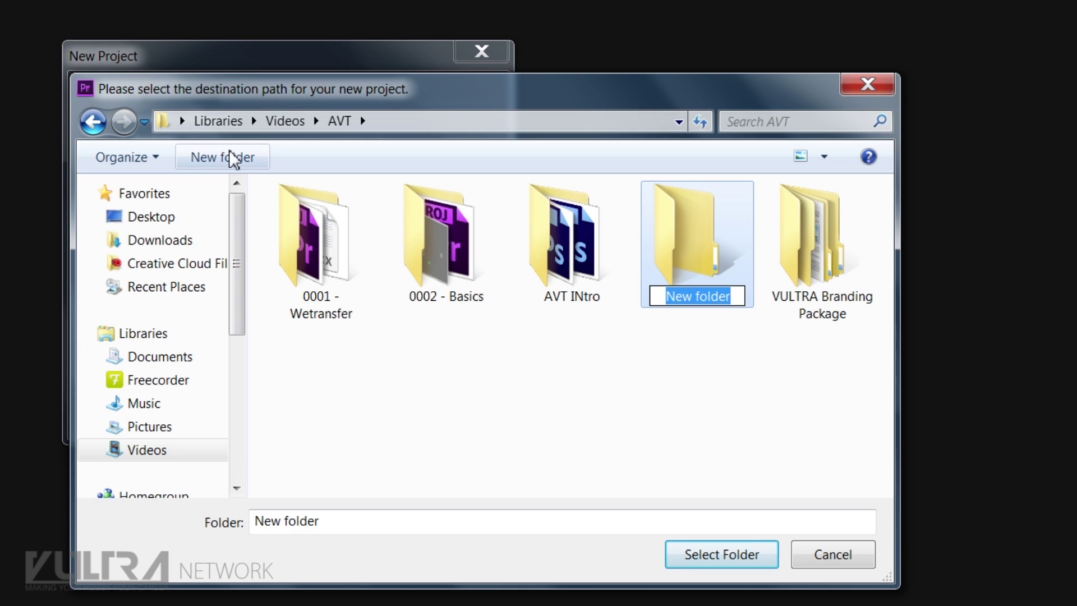
type("Turtle")
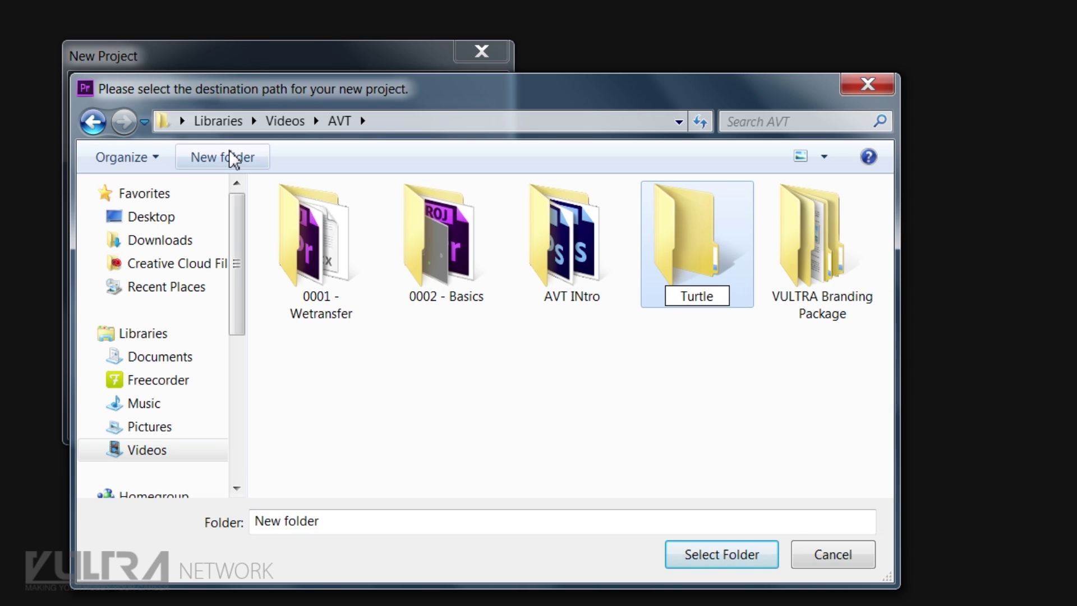
key("Return")
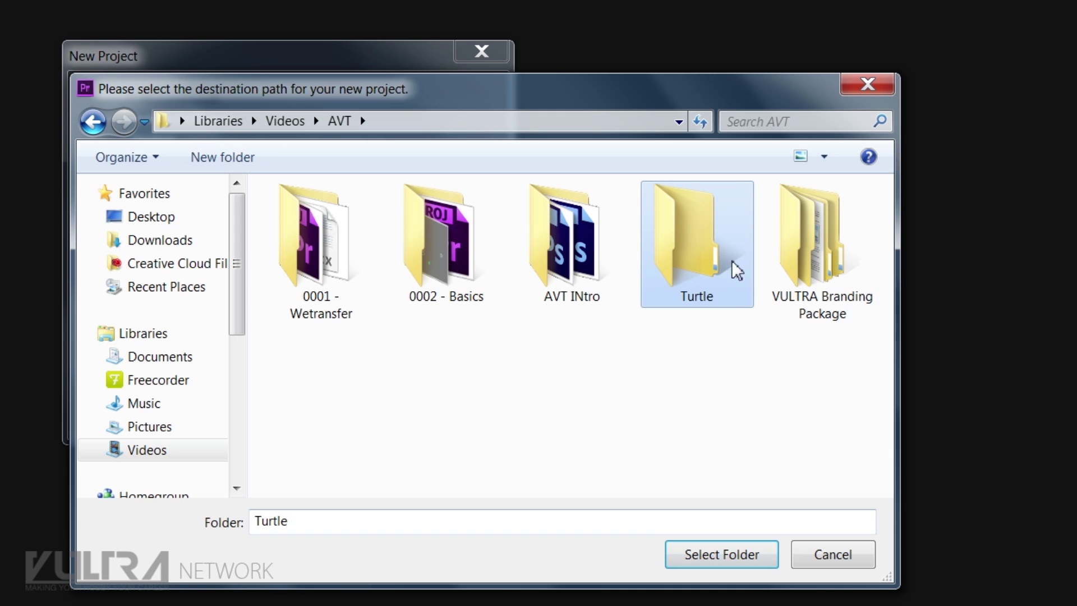
double_click(732, 261)
left_click(718, 556)
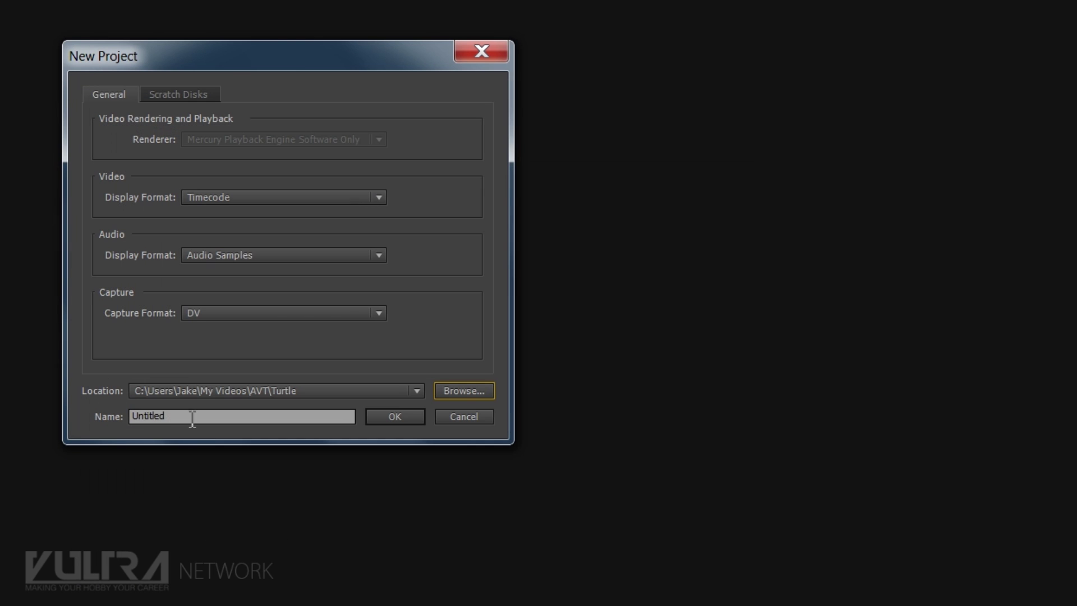
left_click_drag(193, 420, 112, 429)
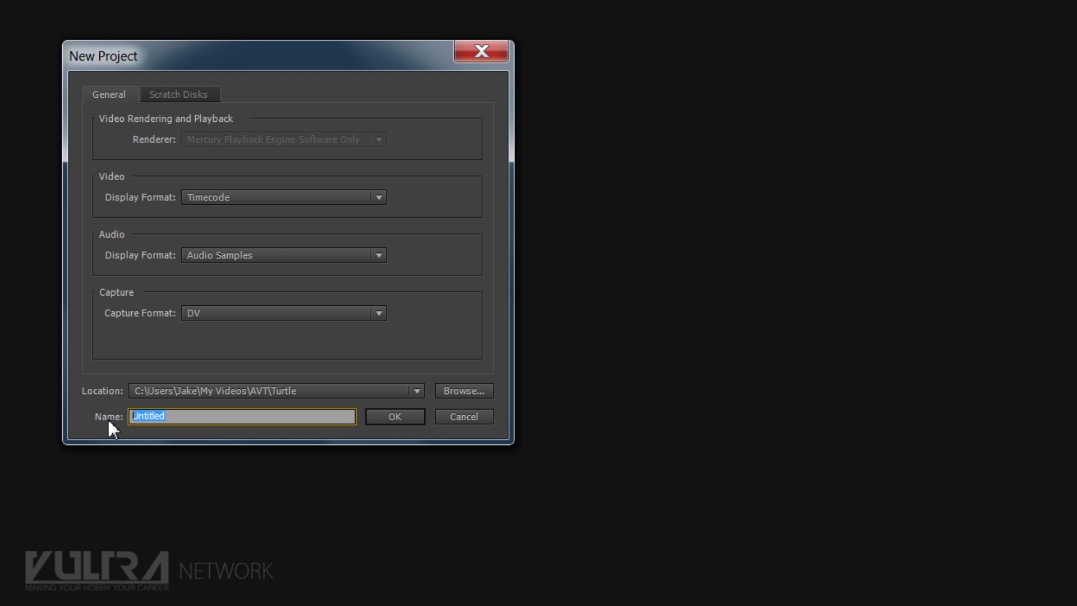
Enter Turtle as the new project's name
type("Turtle")
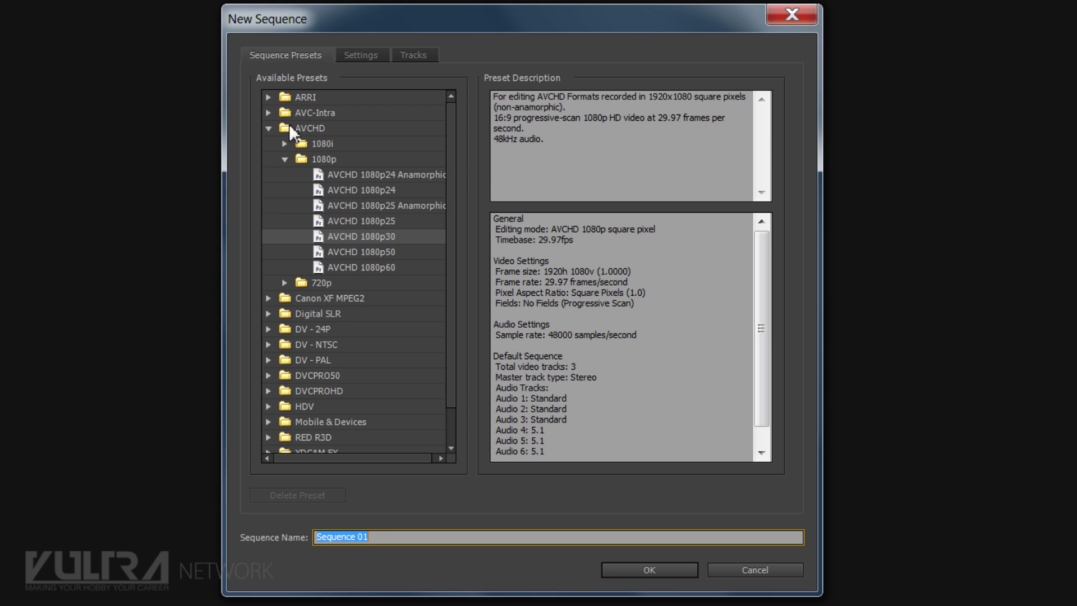
Create Sequence 01 with the AVCHD 1080p30 preset (1920x1080, 29.97 fps)
left_click(285, 159)
left_click(269, 129)
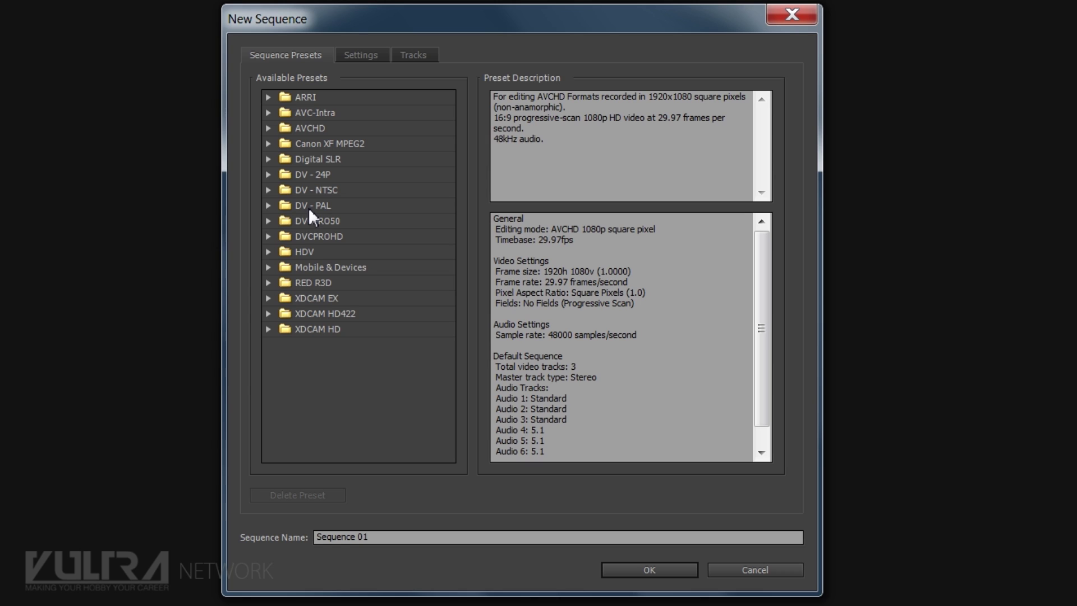
left_click(268, 129)
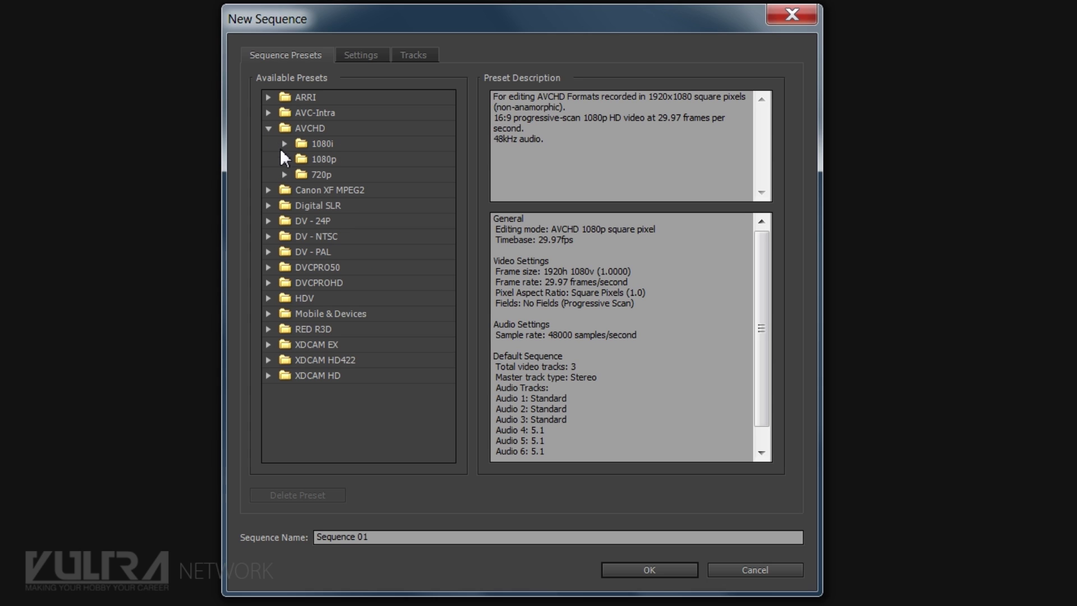
left_click(285, 160)
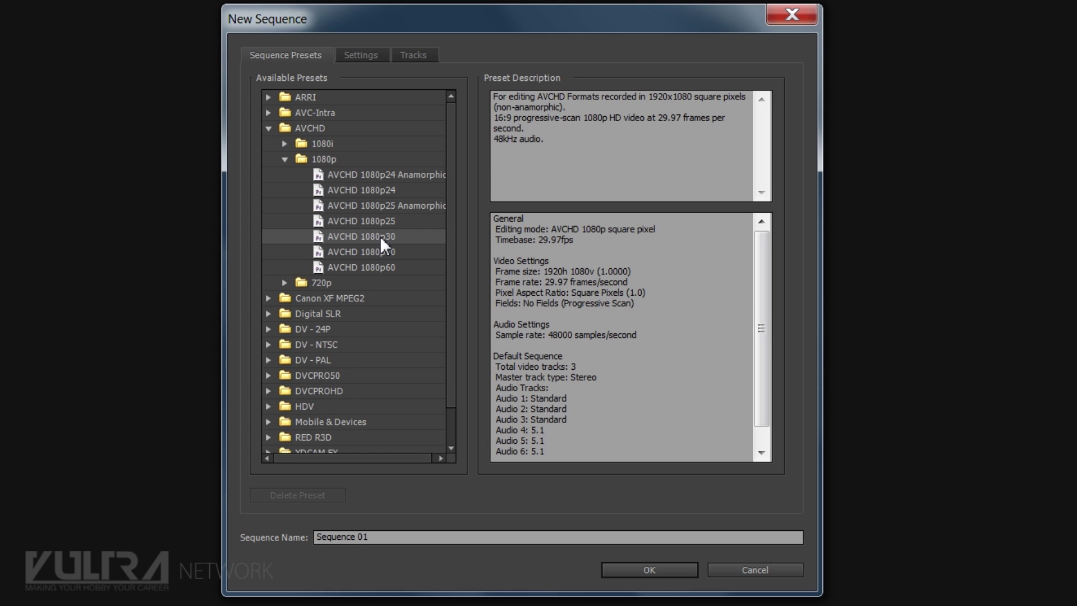
left_click(659, 574)
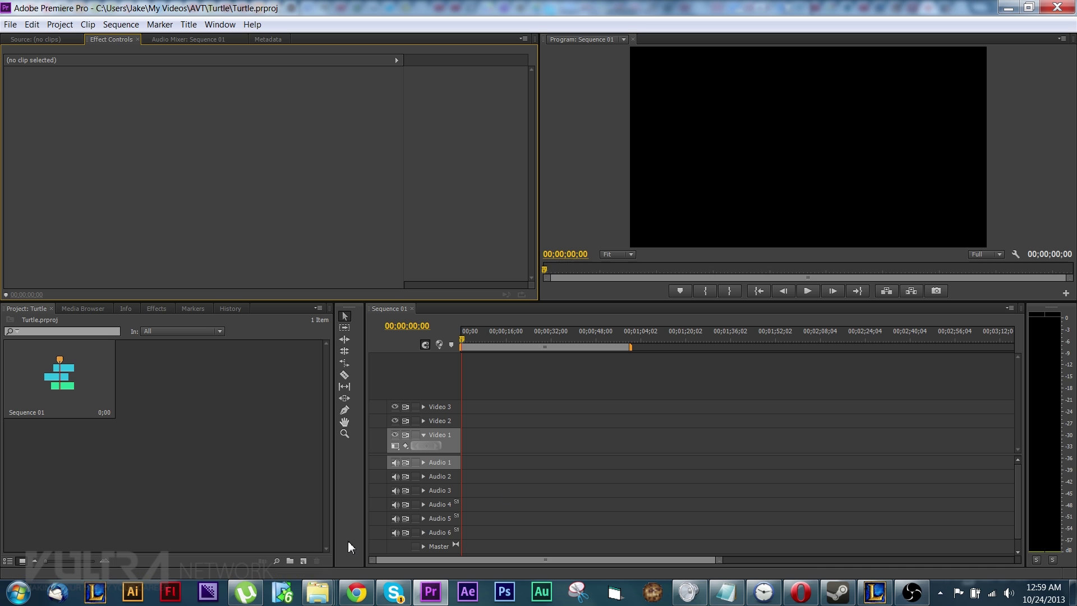
Drag 00008.MTS from the Explorer clip folder into the Project panel
mouse_move(320, 602)
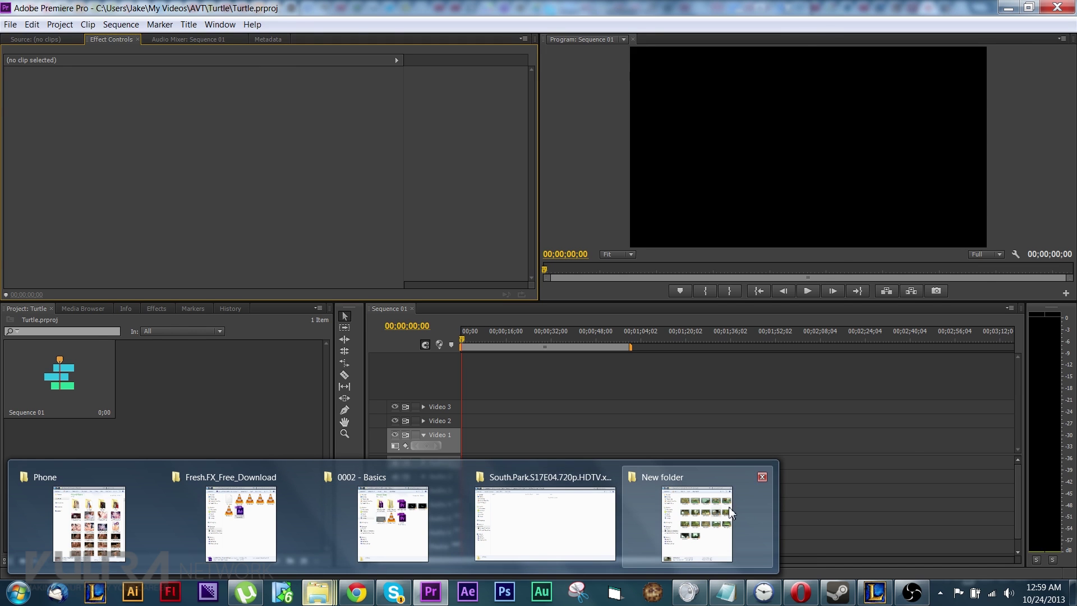
left_click(697, 524)
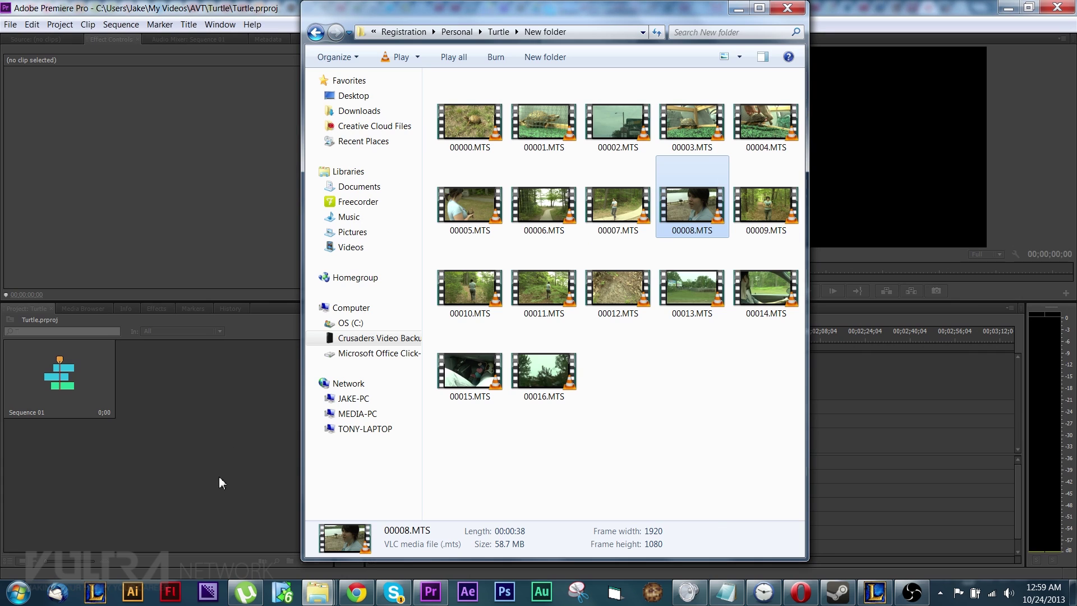
left_click_drag(160, 400, 166, 451)
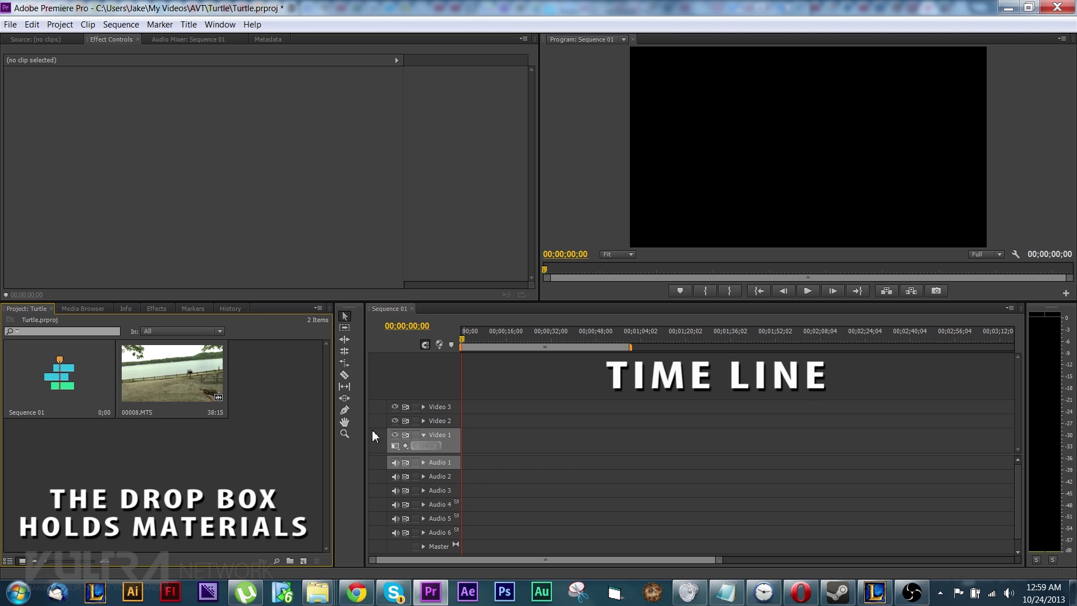
Place 00008.MTS at the start of Video 1 and accept changing the sequence settings
left_click_drag(206, 371, 468, 442)
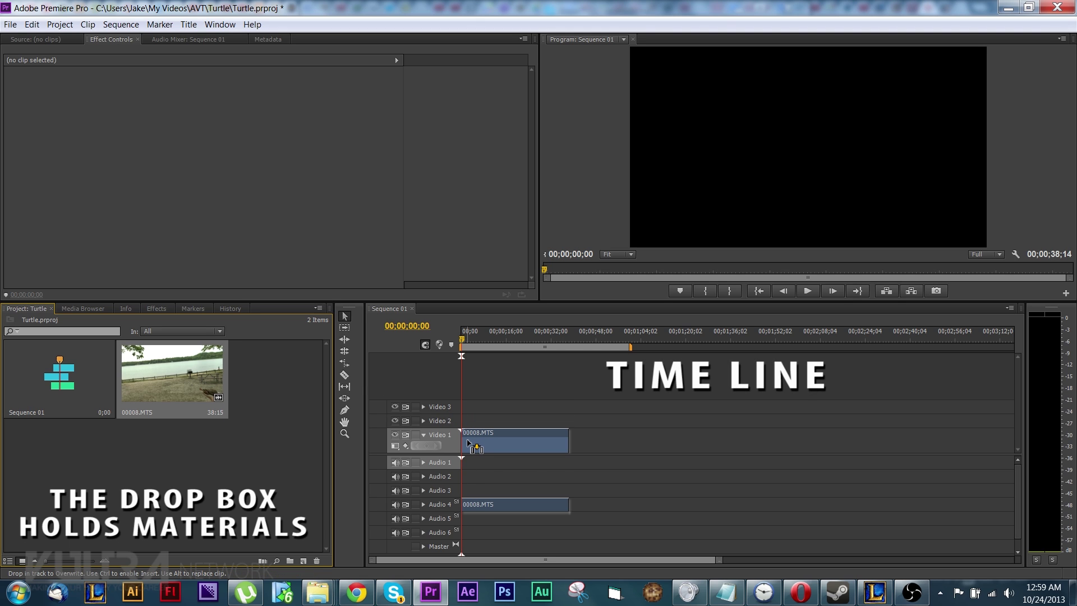
left_click_drag(468, 444, 468, 444)
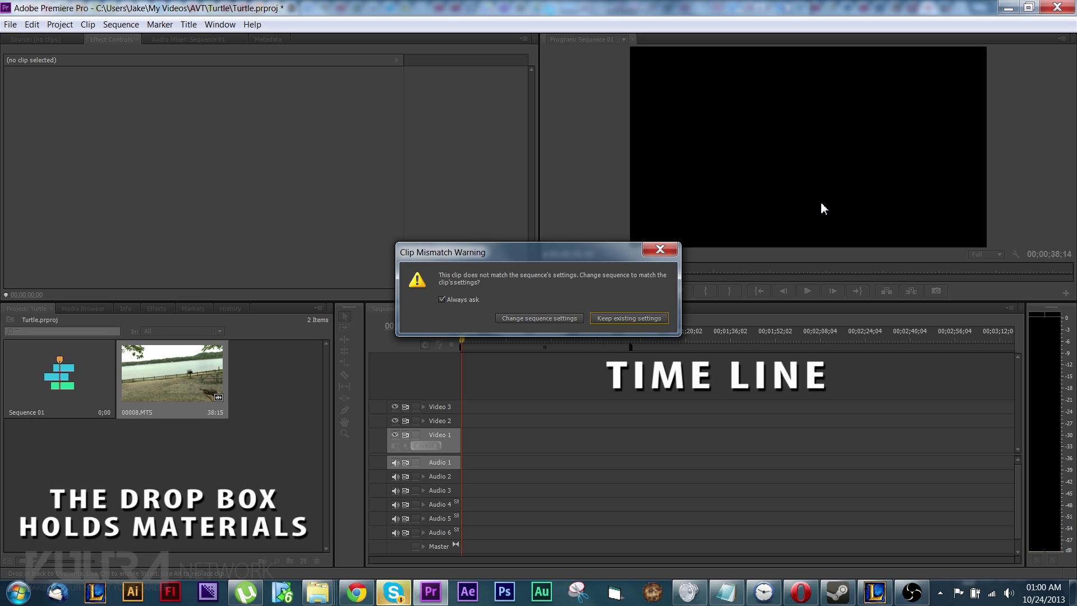
left_click(522, 318)
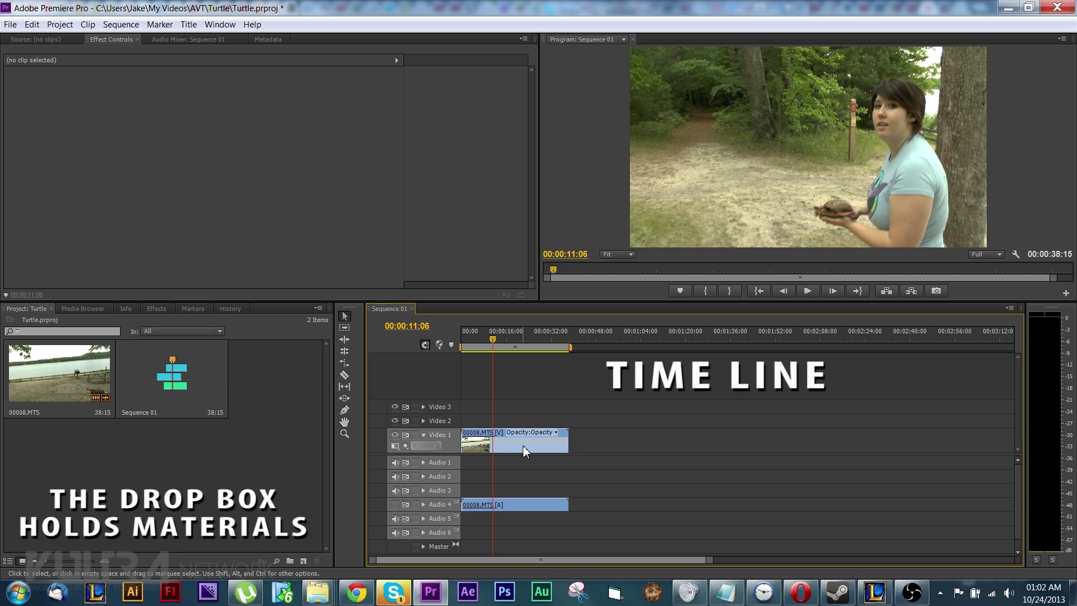
Select the 00008.MTS clip on the Sequence 01 timeline
left_click(502, 508)
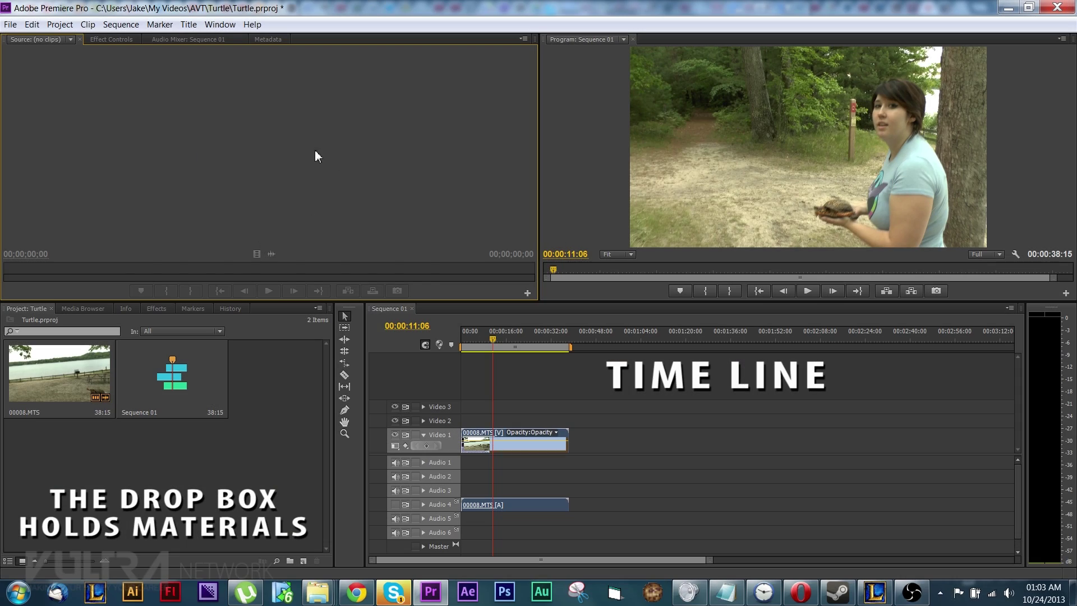
Mark 00:00:11:24 to 00:00:18:09 in 00008.MTS and make subclip 00008.MTS.Subclip001
double_click(52, 358)
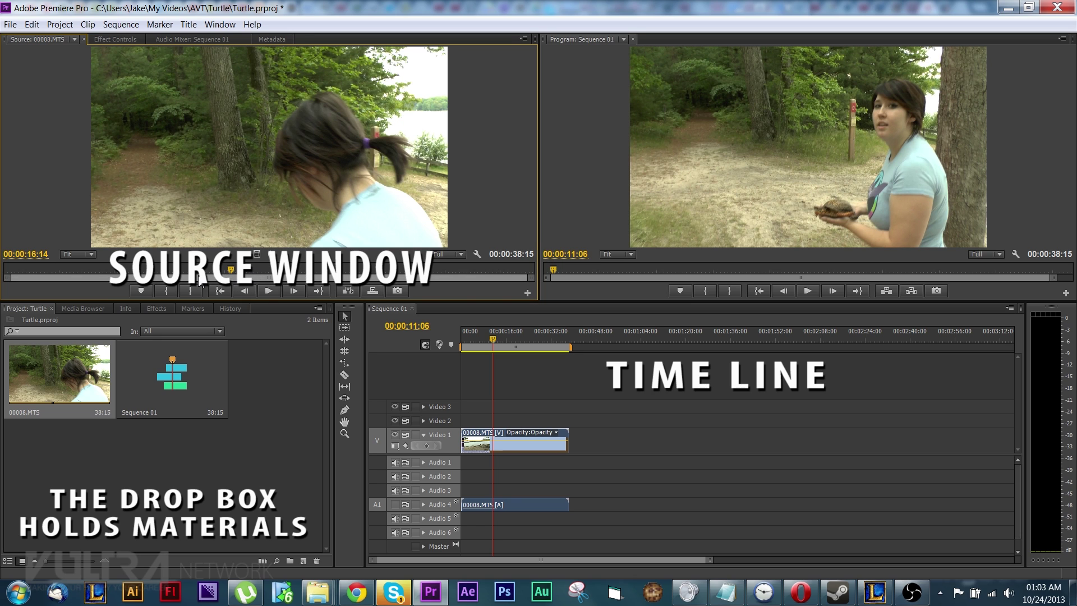
left_click(170, 270)
left_click(160, 270)
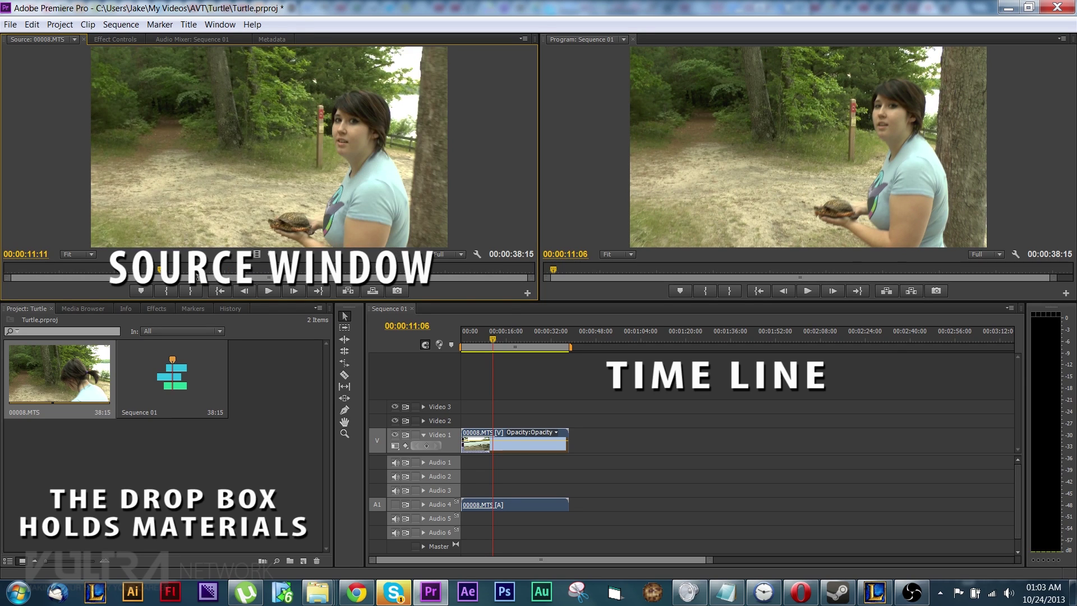
key("space")
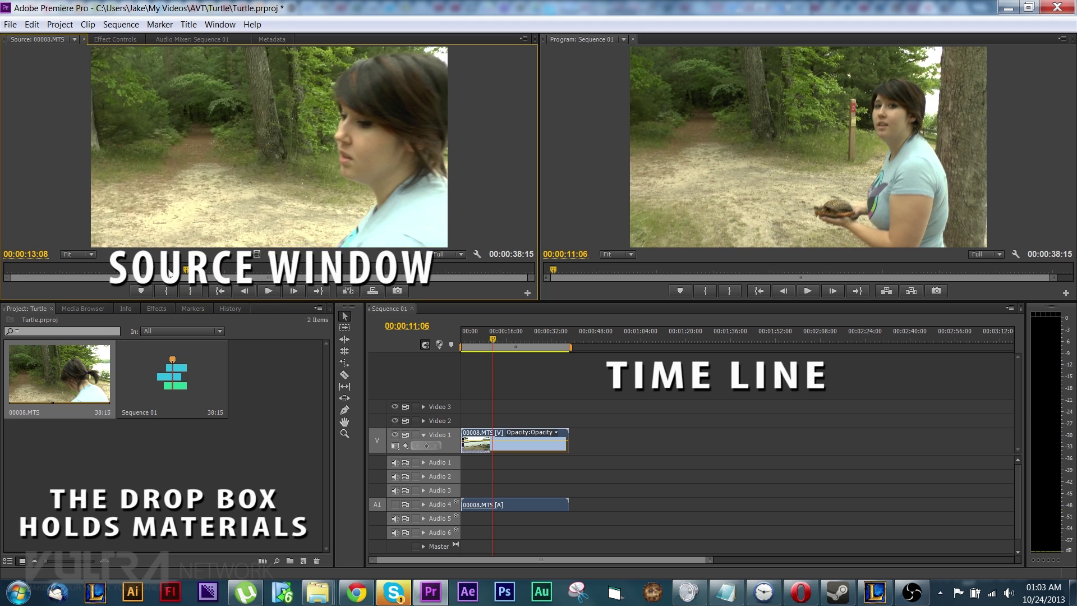
left_click(169, 271)
left_click(169, 292)
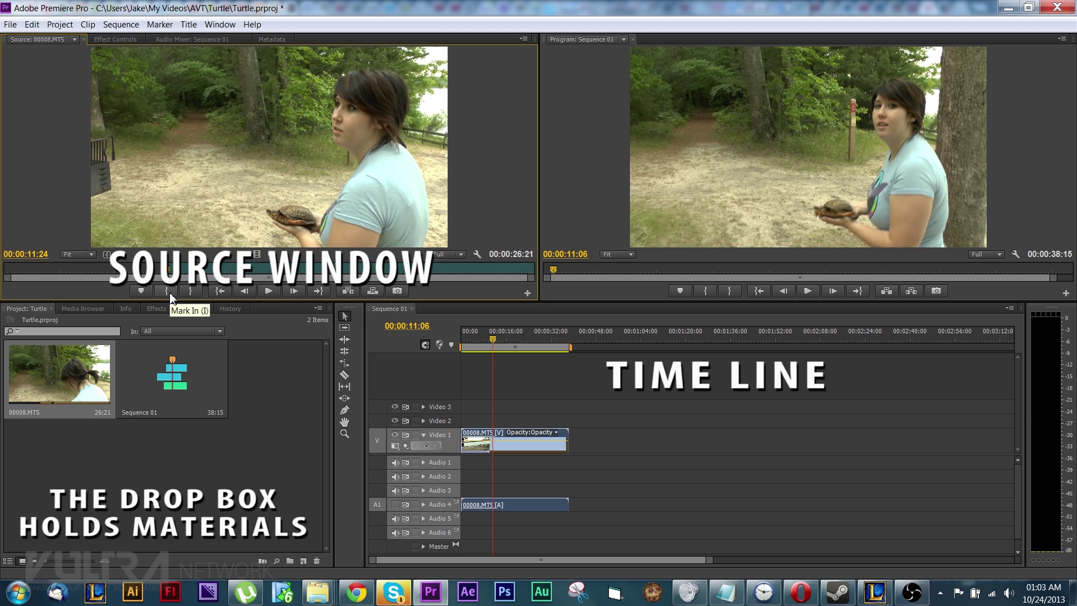
left_click(256, 270)
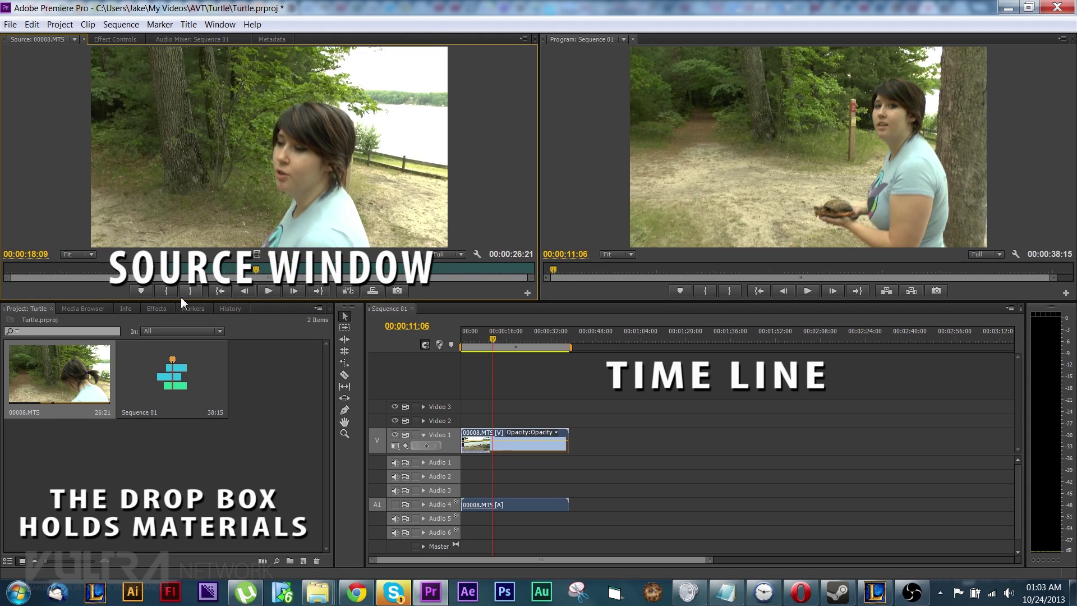
left_click(191, 291)
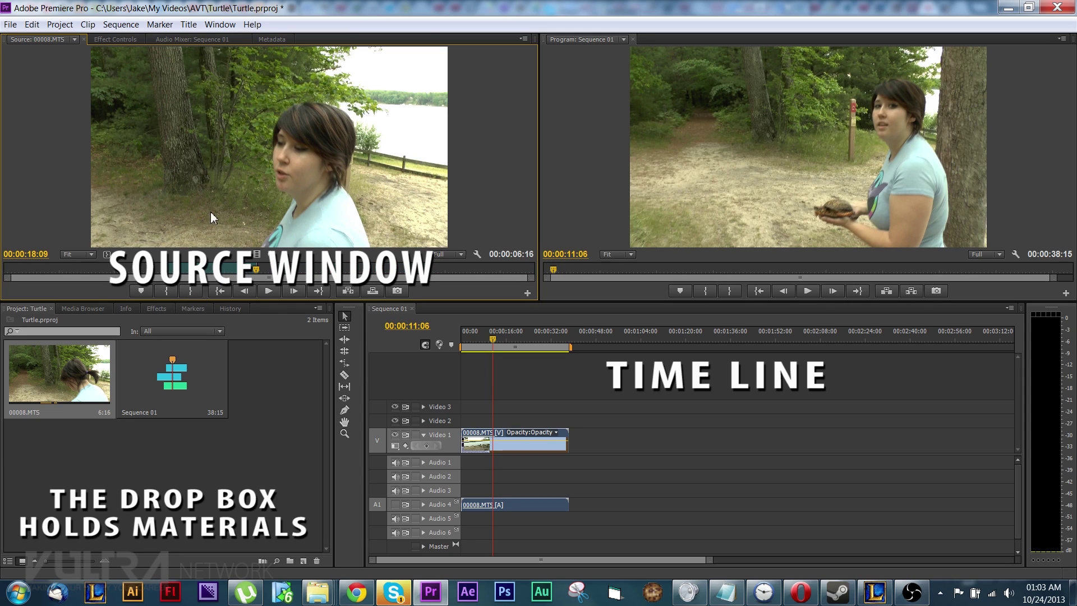
right_click(214, 140)
left_click(330, 194)
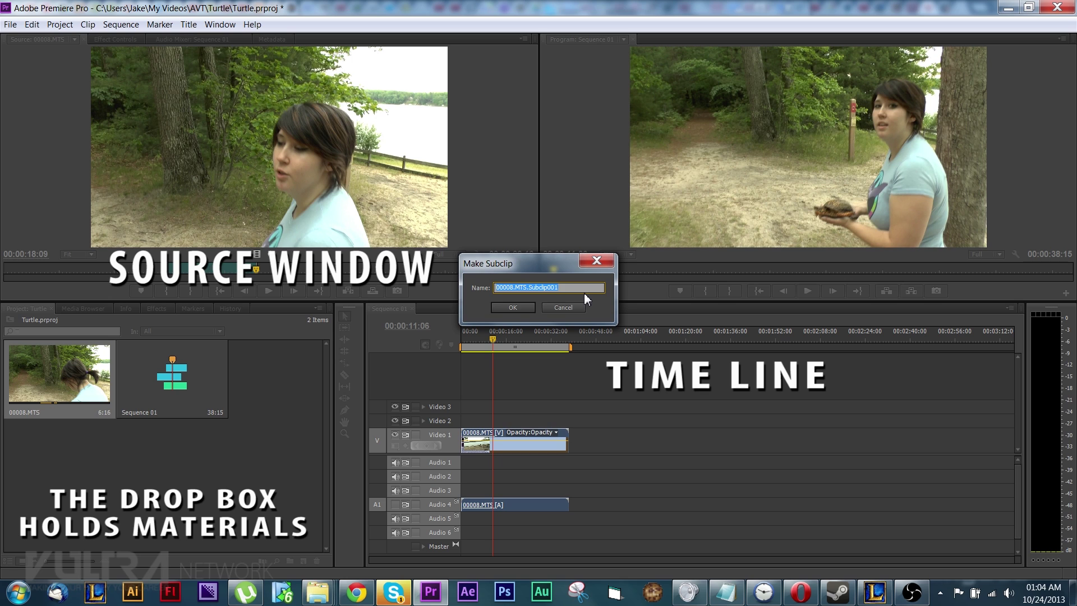
left_click(525, 309)
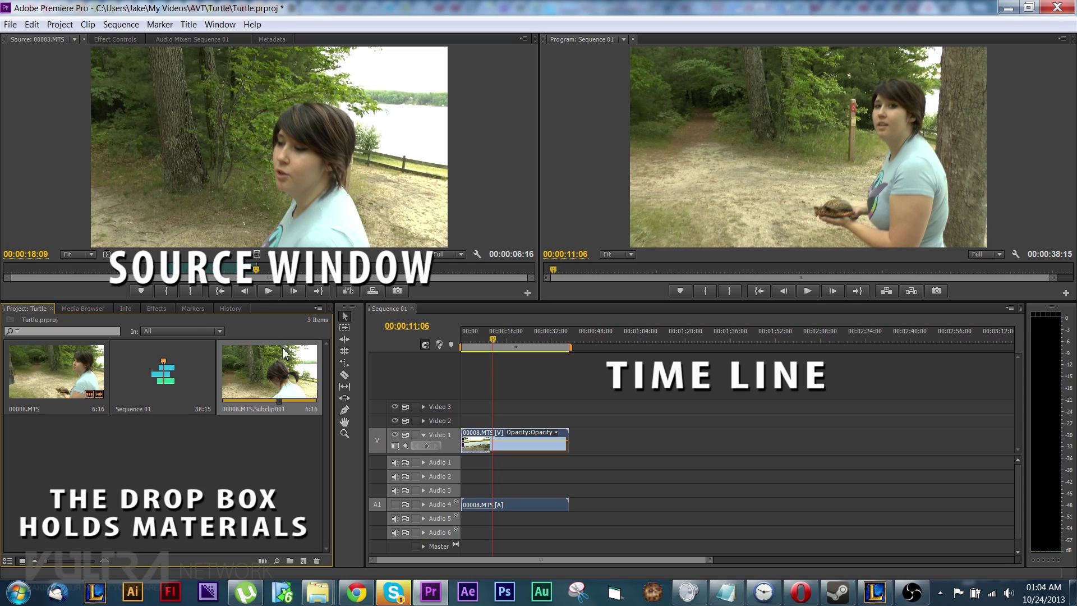
Preview 00008.MTS.Subclip001 and drag the timeline playhead back to the lake shot
double_click(268, 366)
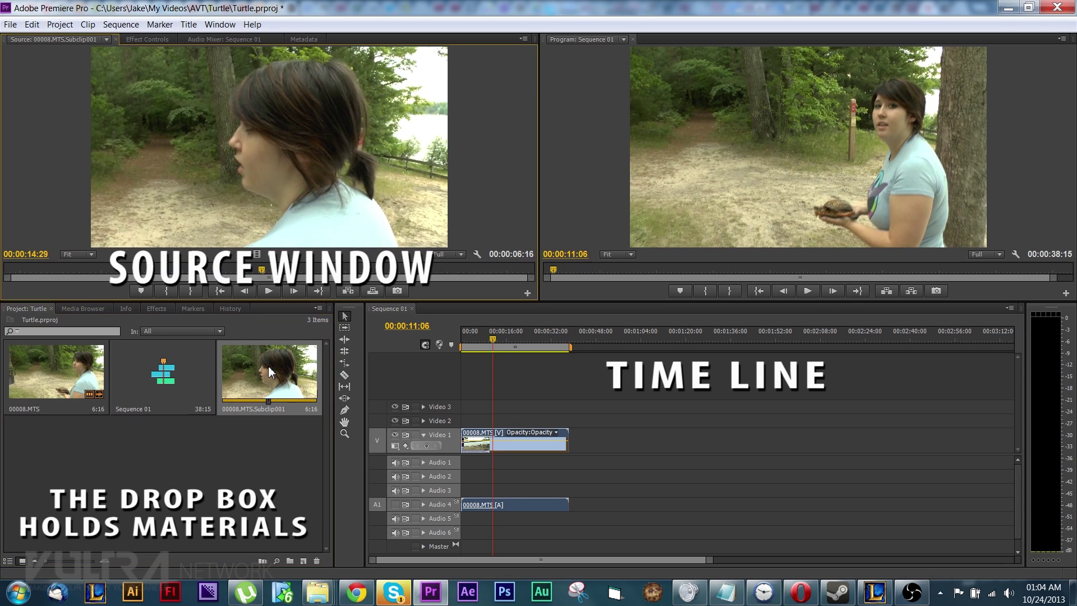
key("space")
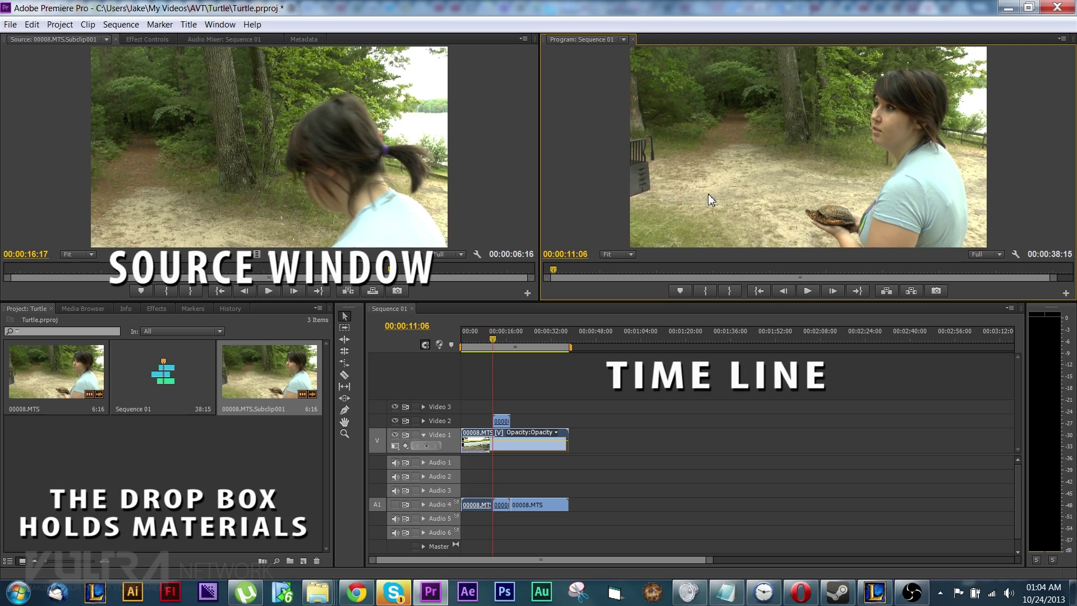
left_click_drag(490, 342, 542, 344)
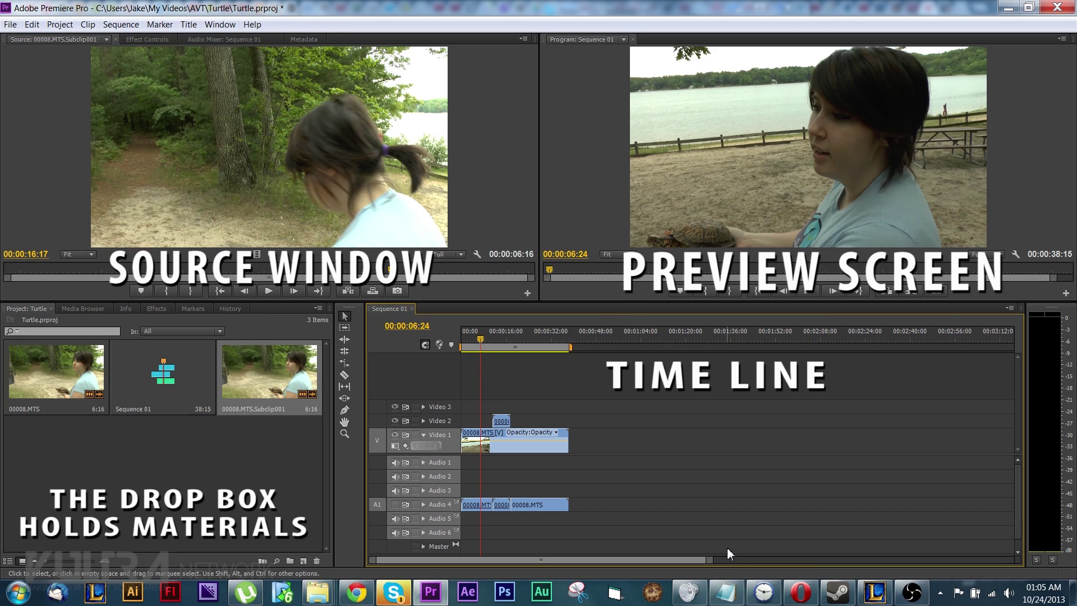
Zoom into the timeline and toggle Video 1's visibility off and on twice
left_click_drag(709, 560, 772, 520)
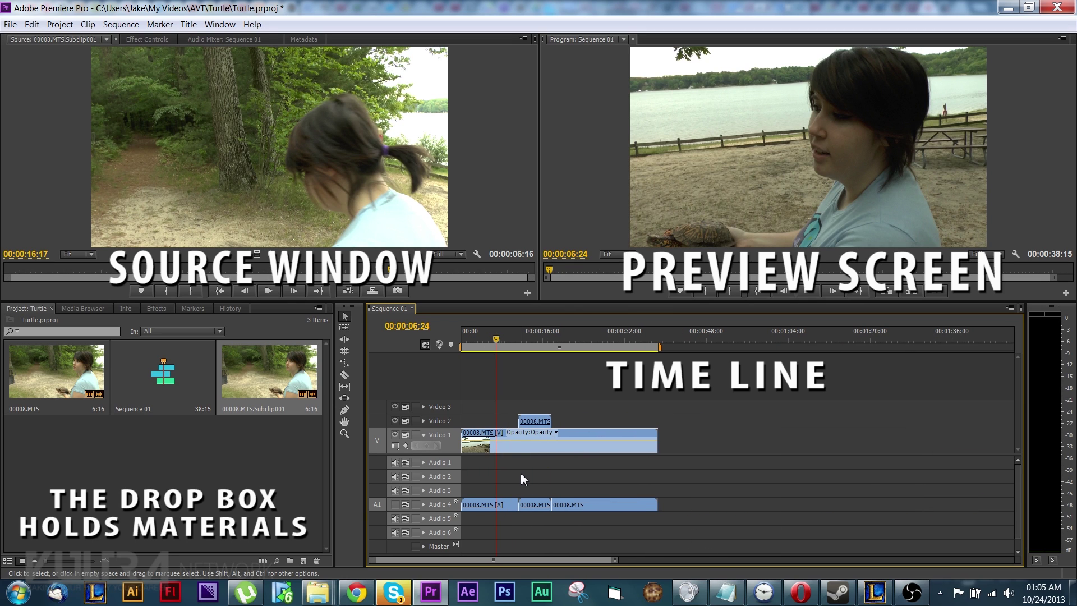
left_click(395, 435)
left_click(395, 435)
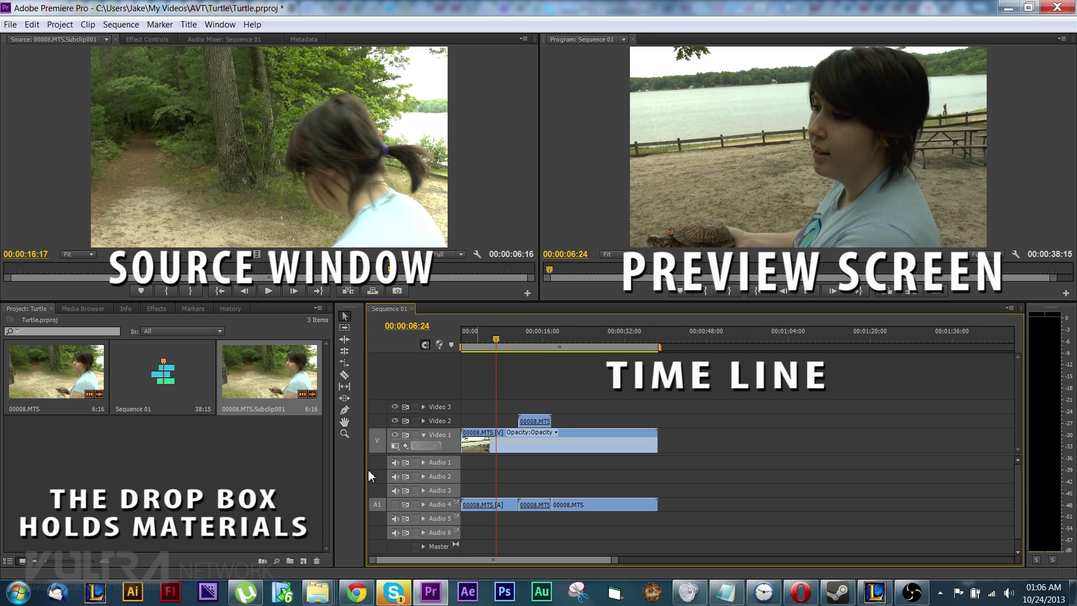
left_click(396, 435)
left_click(396, 434)
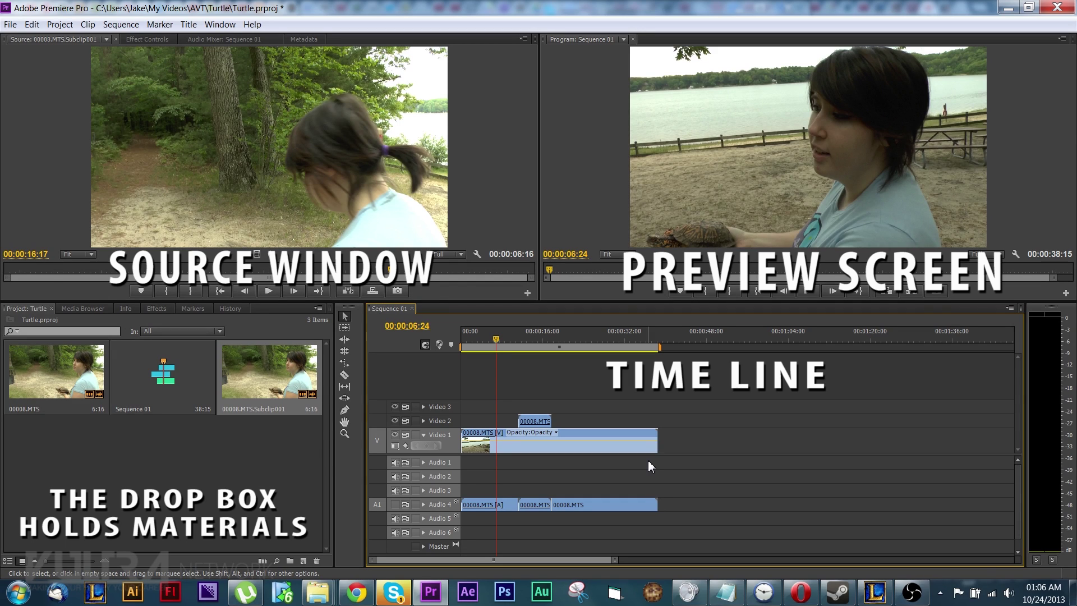
Save the Turtle project with Ctrl+S so no changes remain unsaved
key("ctrl+s")
key("ctrl+s")
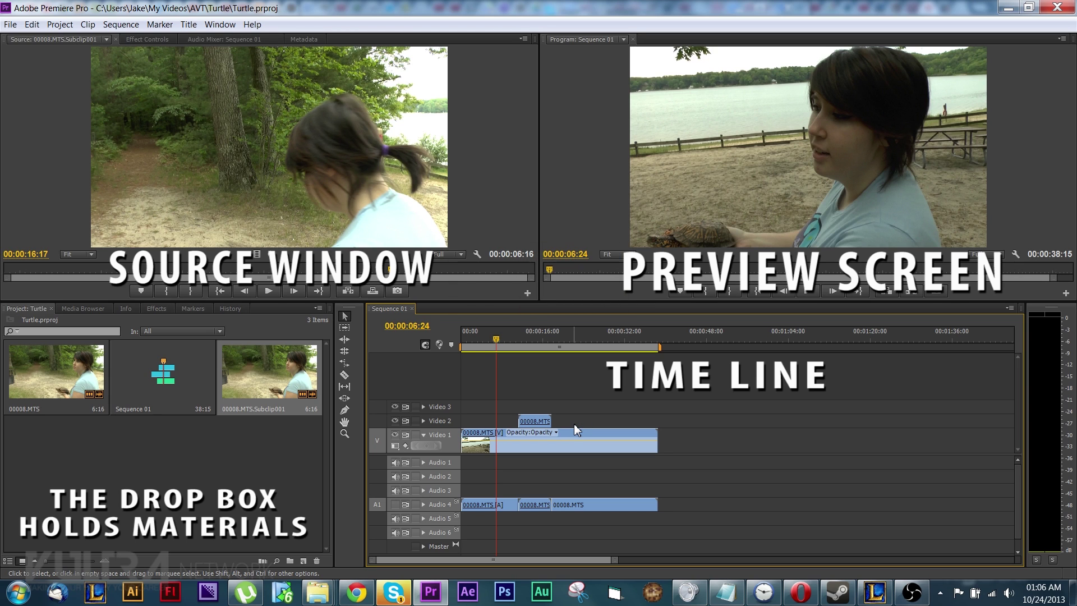